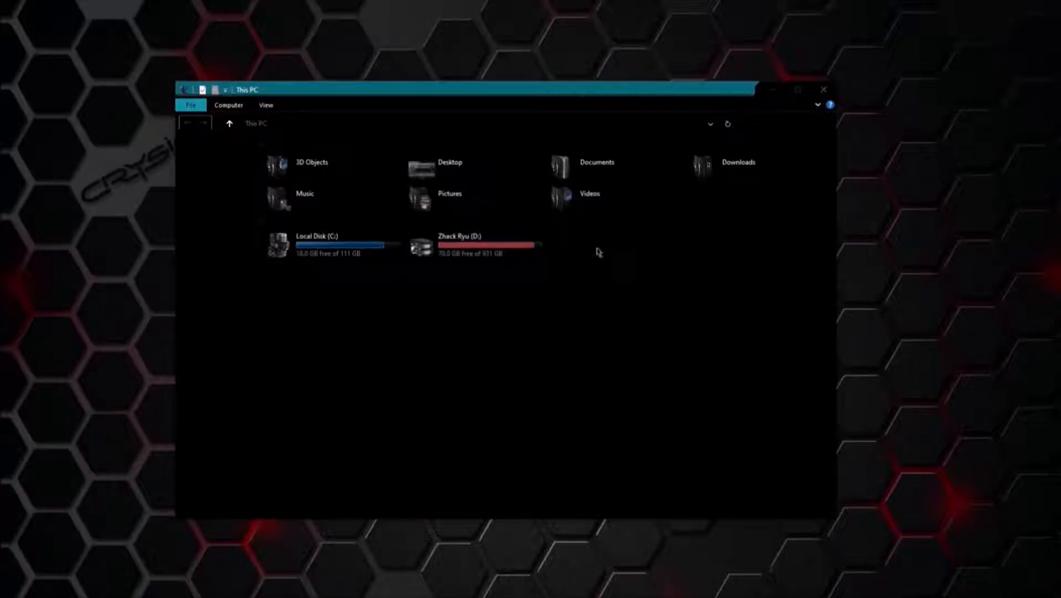
Step: Minimize the This PC window, search for "parti" to open Disk Management, and enlarge and reposition its window
left_click(771, 96)
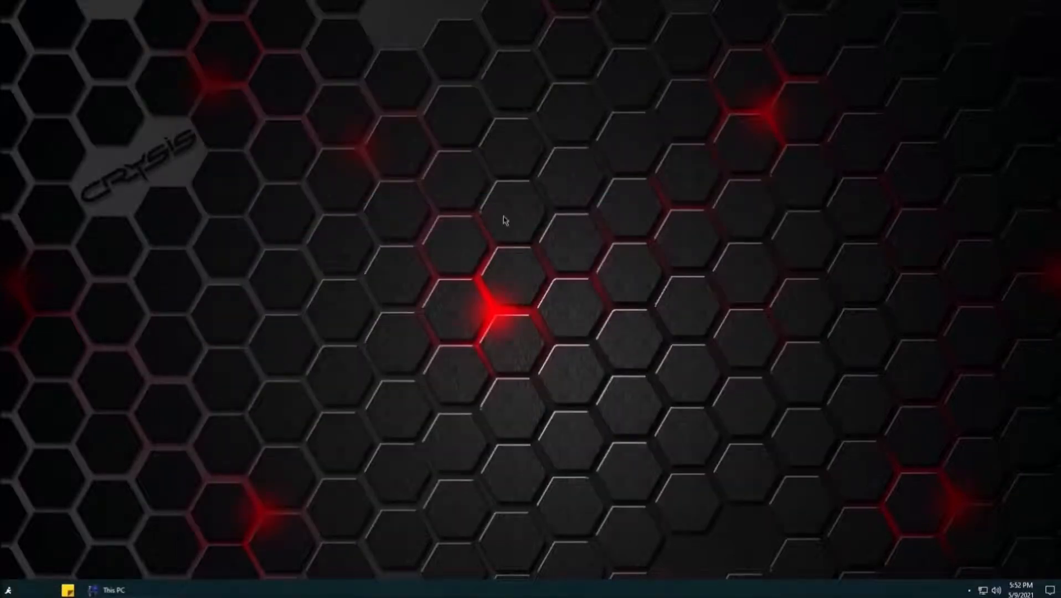
key("super")
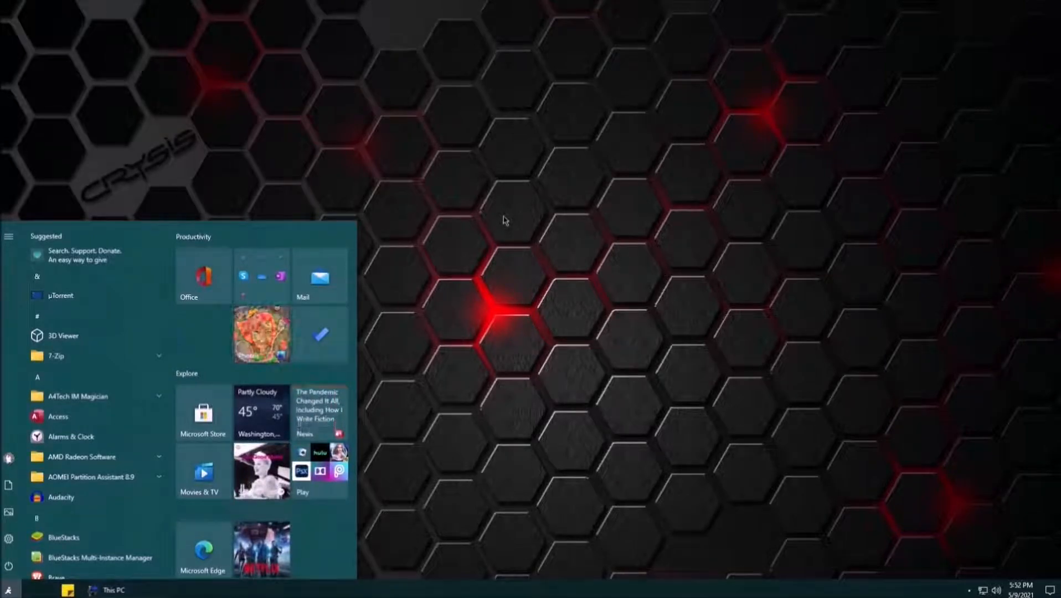
type("parti")
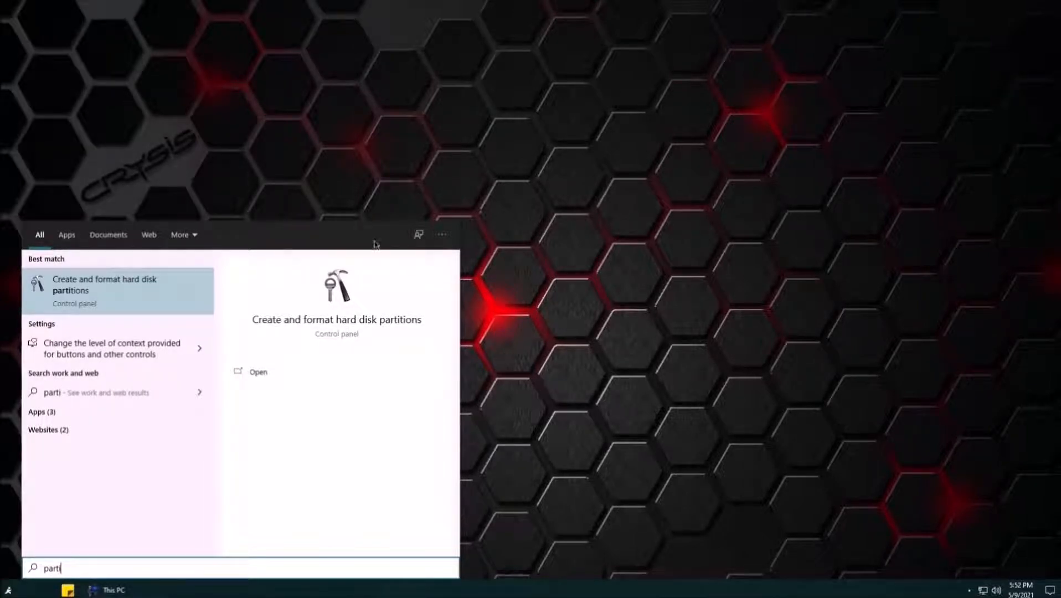
left_click(176, 306)
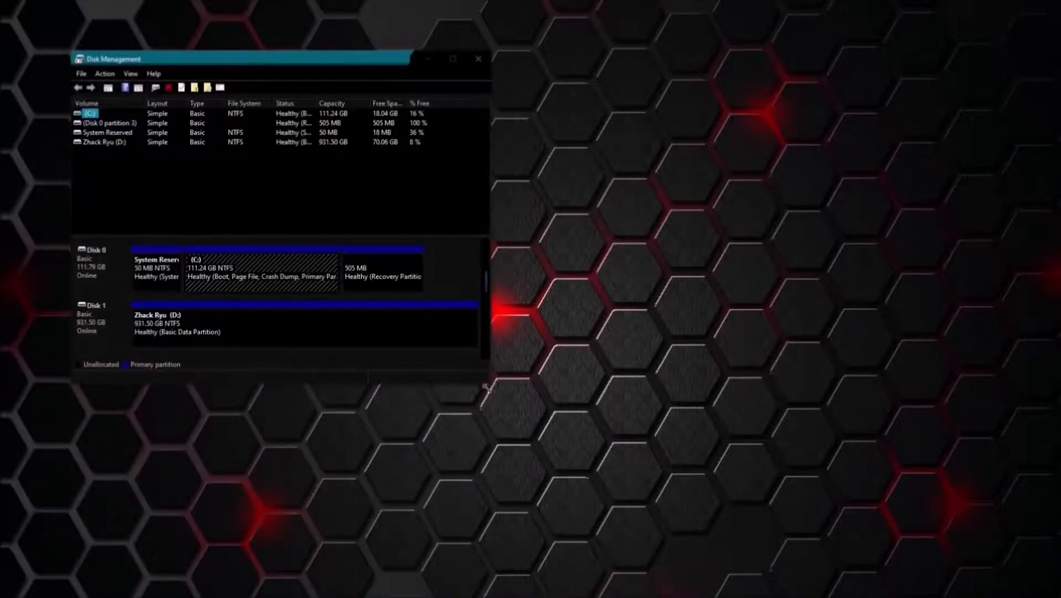
left_click_drag(486, 388, 892, 459)
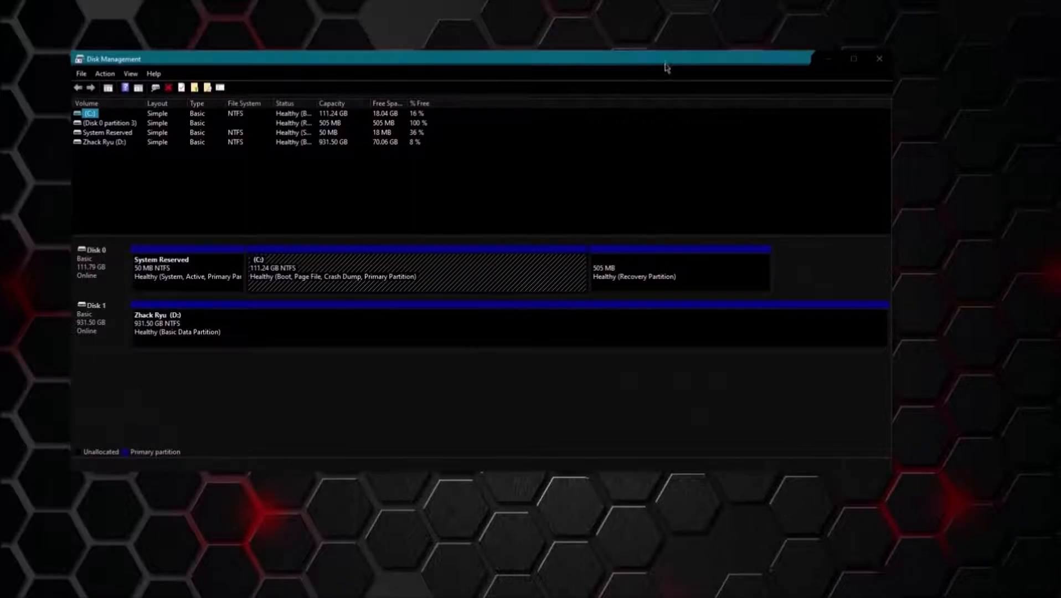
left_click_drag(665, 61, 691, 78)
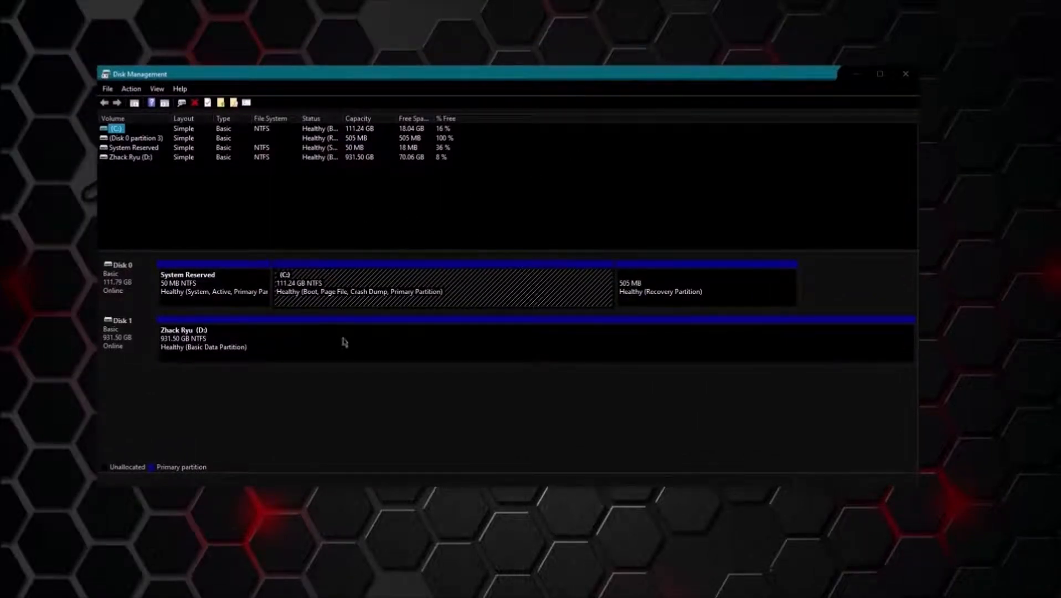
Step: Shrink the D: volume on Disk 1 by 8000 MB
left_click(334, 353)
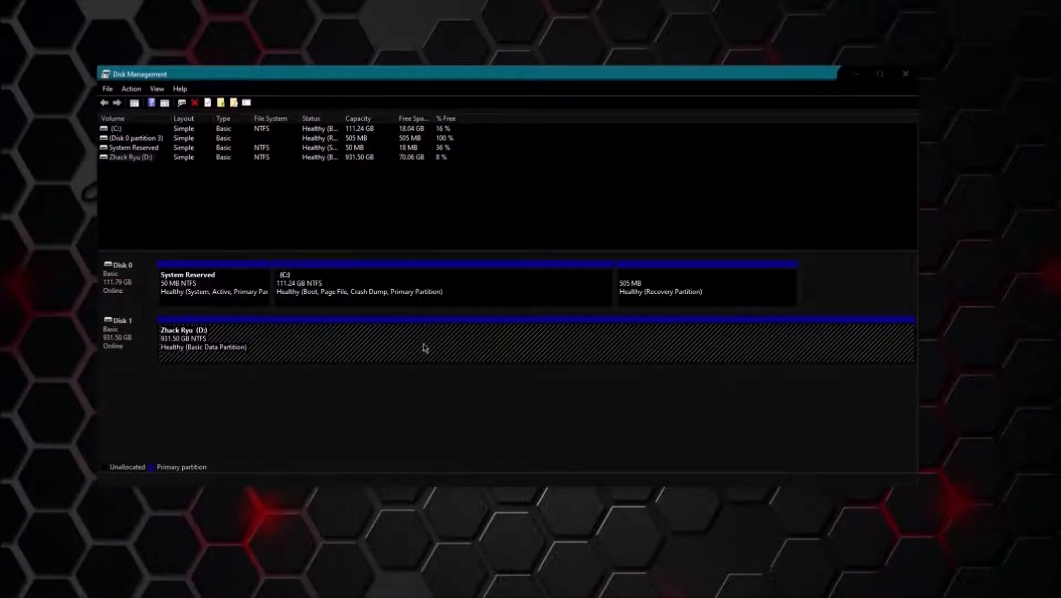
left_click(486, 377)
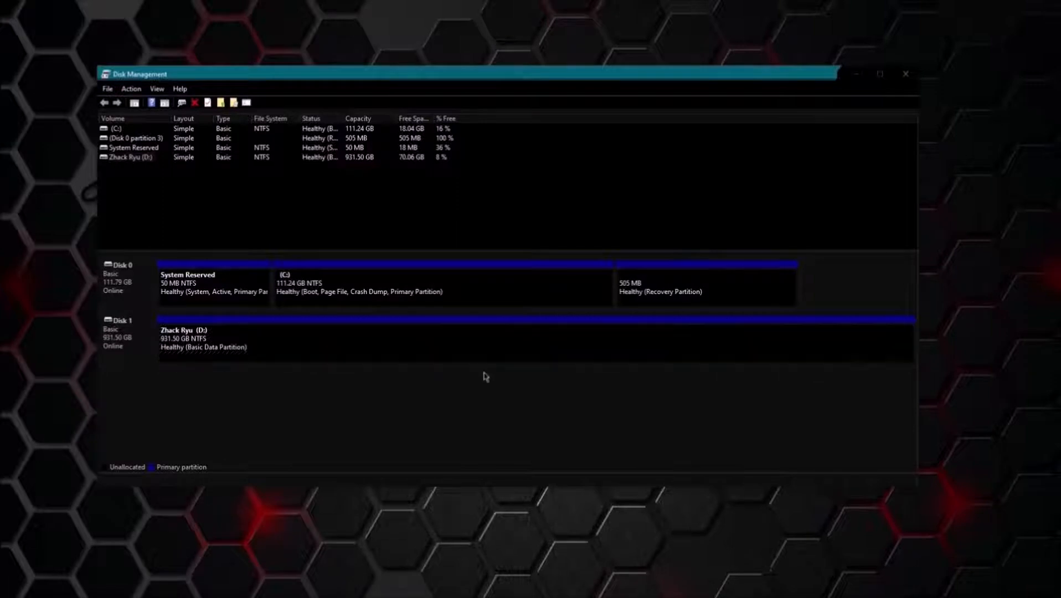
left_click(496, 345)
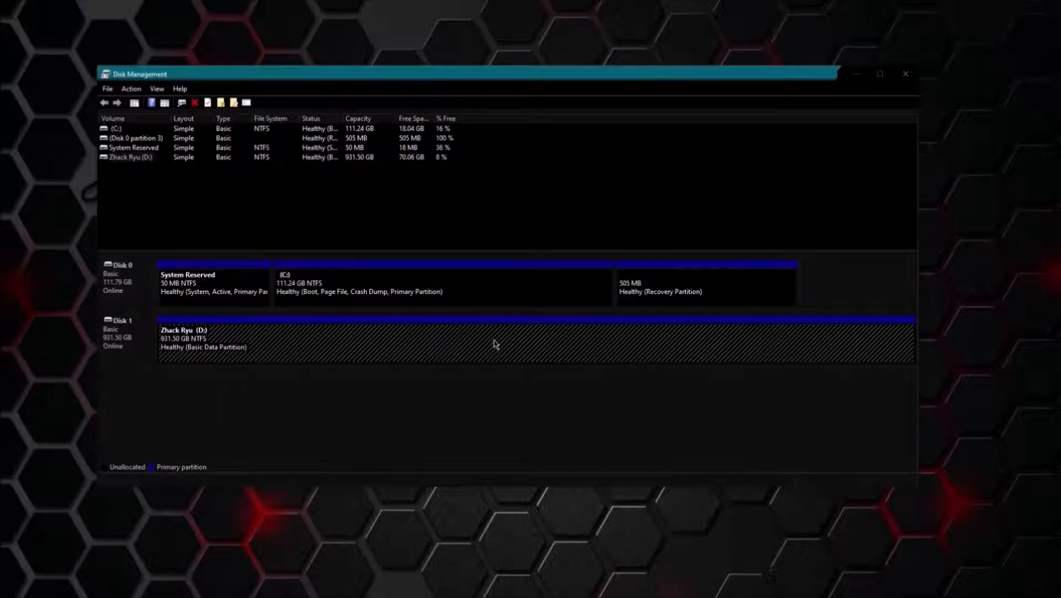
right_click(496, 345)
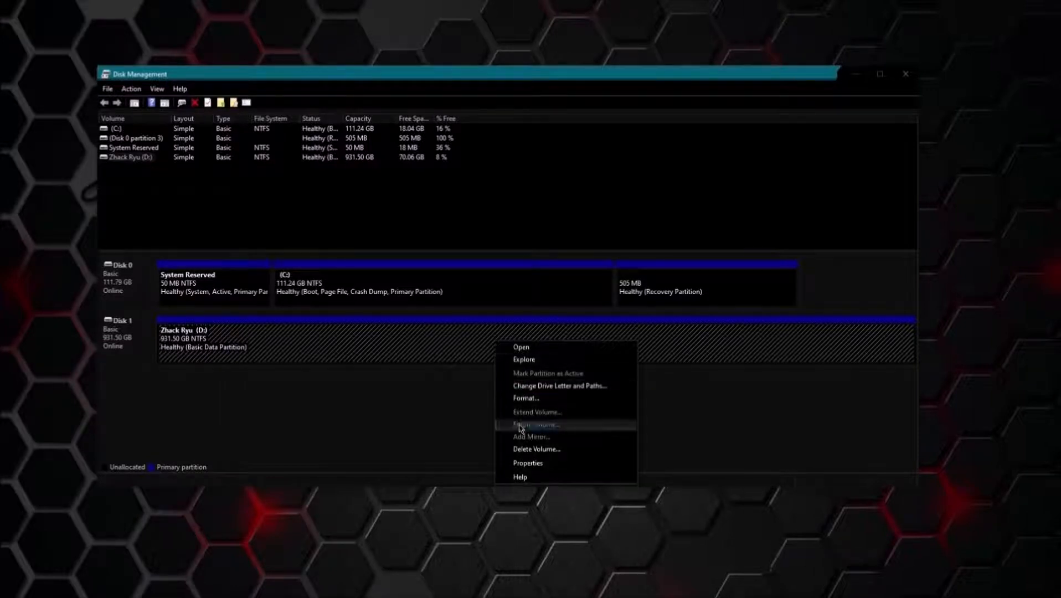
left_click(579, 425)
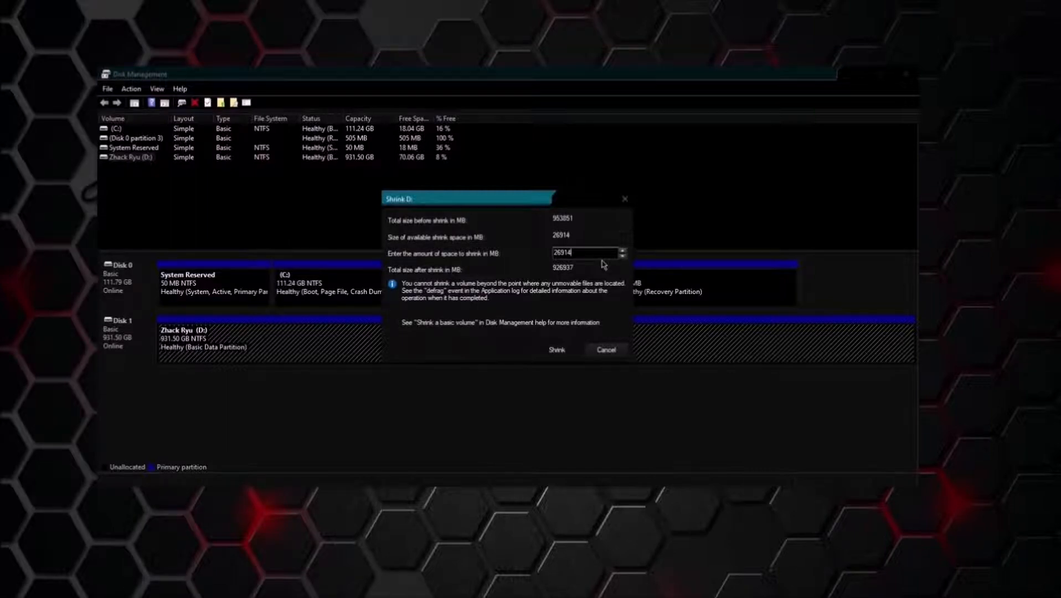
key("BackSpace")
key("BackSpace")
key("BackSpace")
key("BackSpace")
key("BackSpace")
type("8000")
left_click(561, 353)
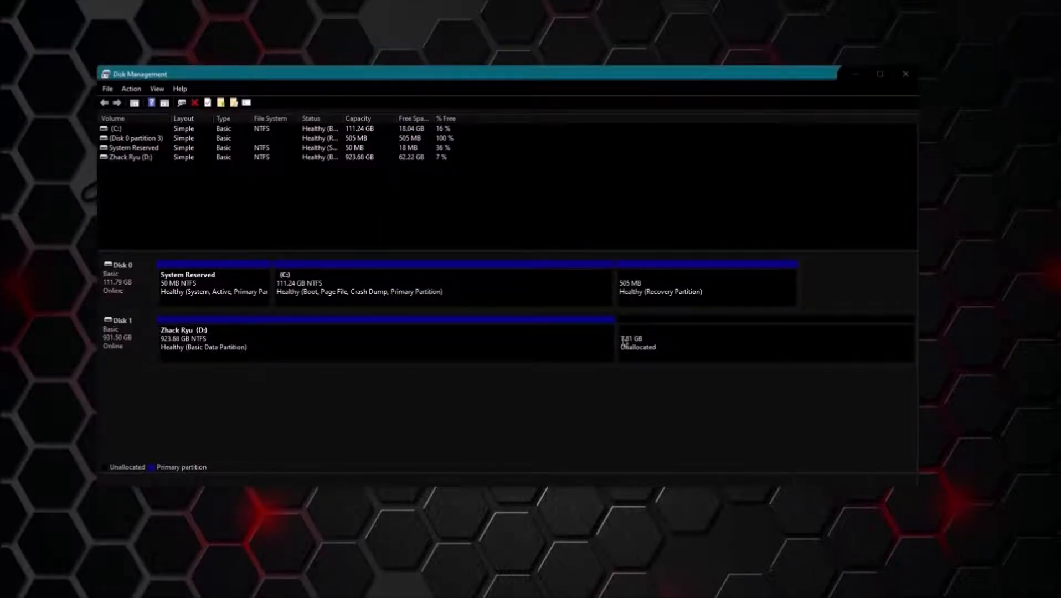
Step: Switch to the This PC window and refresh it to check the capacity of drive D:, then minimize it
left_click(701, 357)
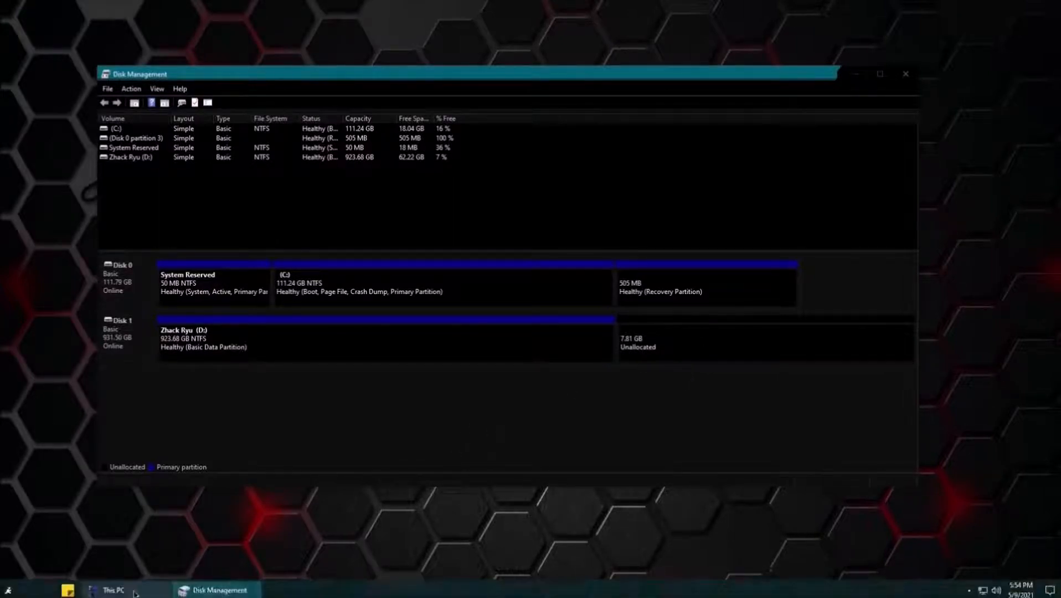
left_click(135, 594)
right_click(502, 325)
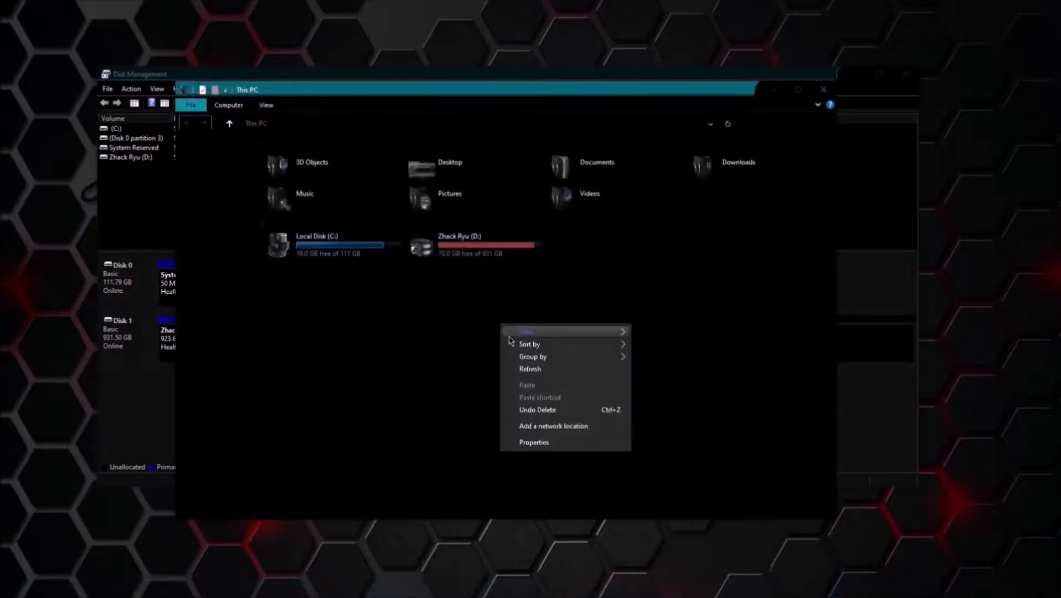
left_click(547, 370)
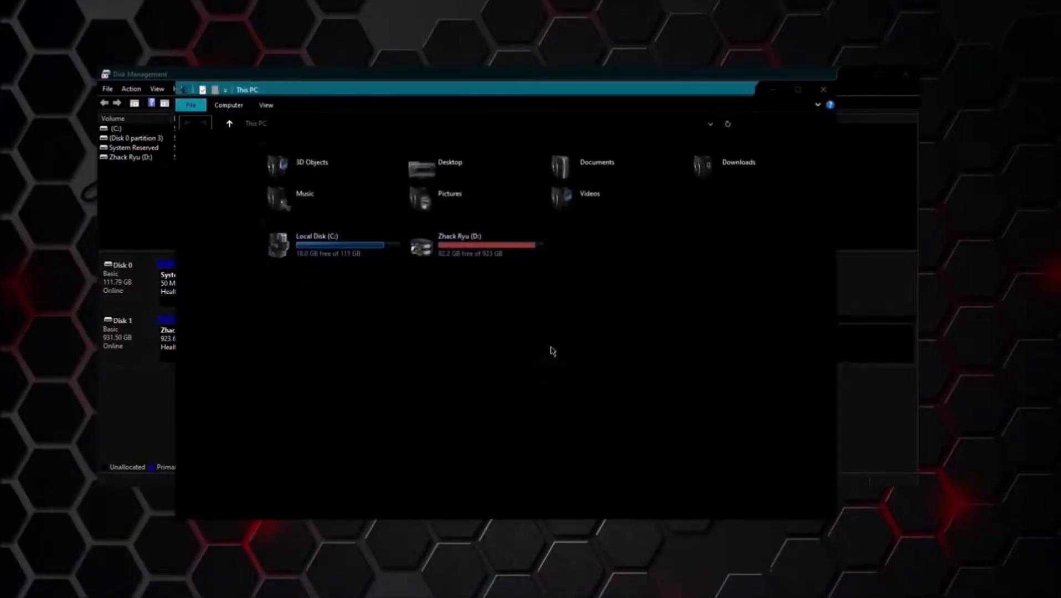
left_click(767, 91)
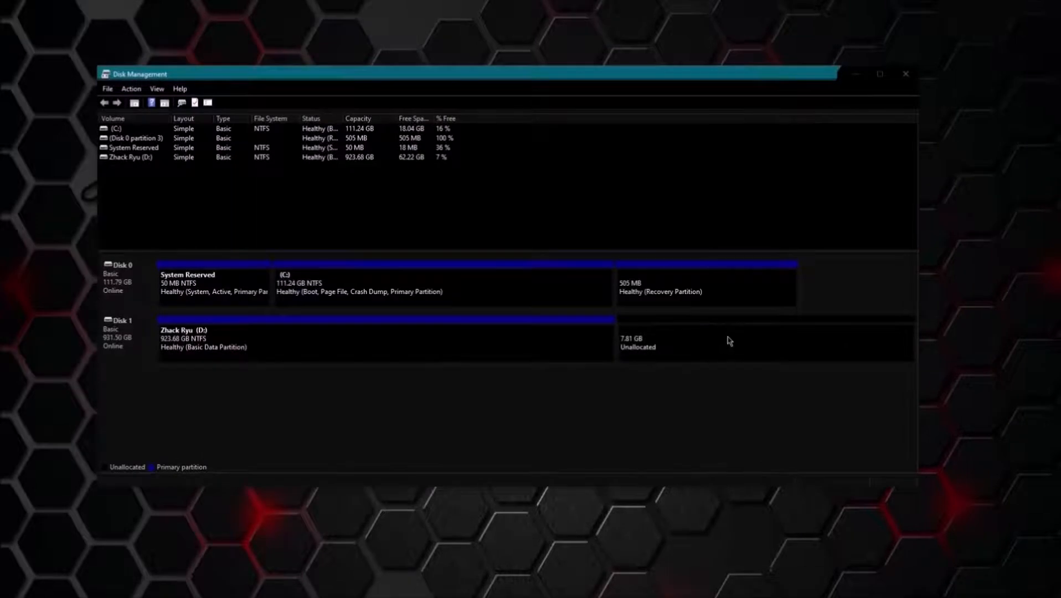
Step: Start a new simple volume in Disk 1's unallocated space with a size of 8000 MB
left_click(699, 349)
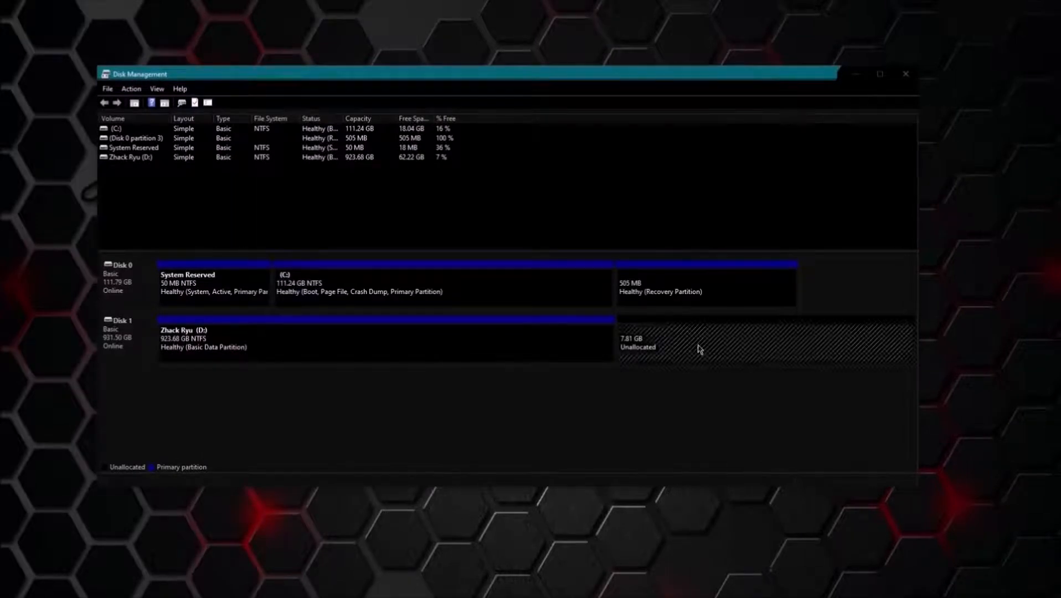
right_click(695, 344)
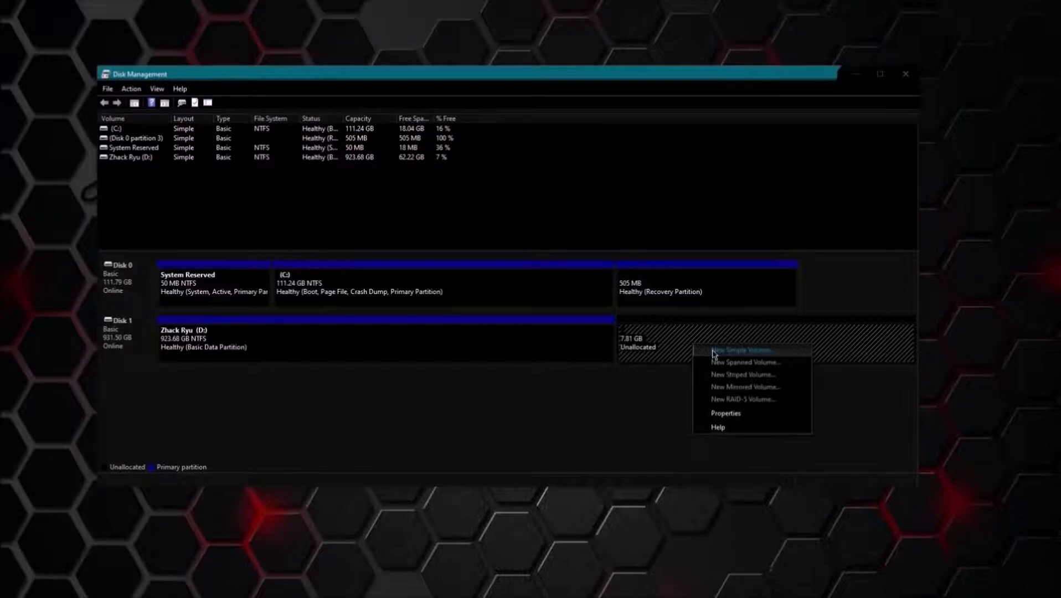
left_click(713, 351)
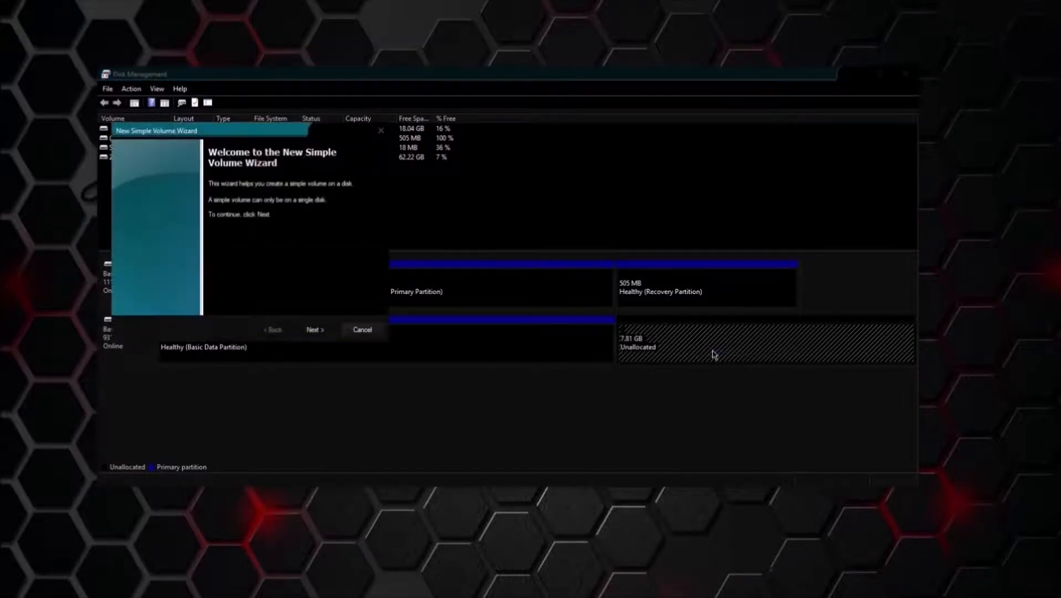
left_click(312, 330)
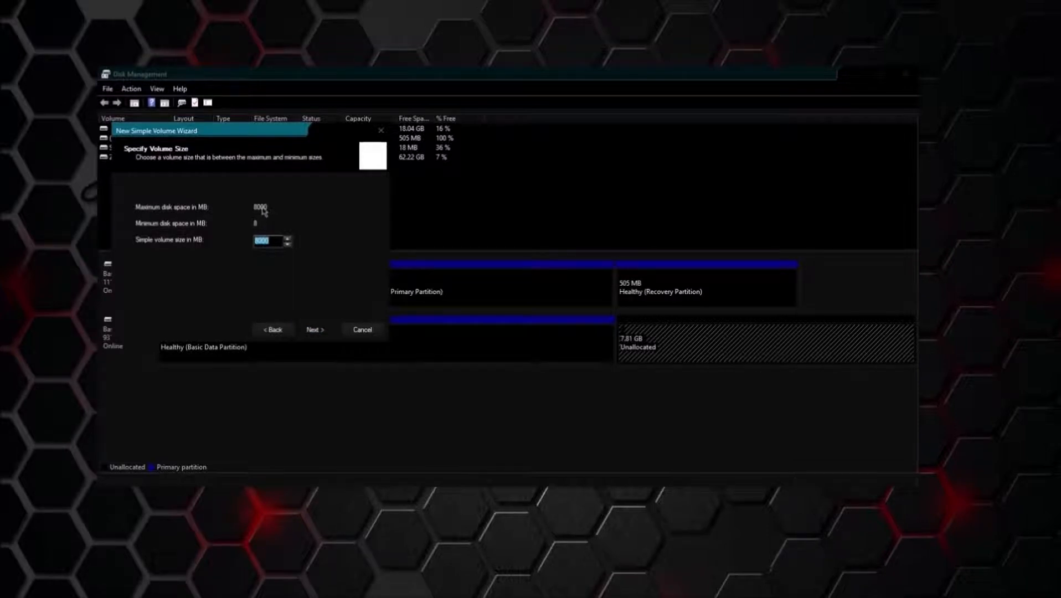
left_click(268, 242)
left_click(315, 330)
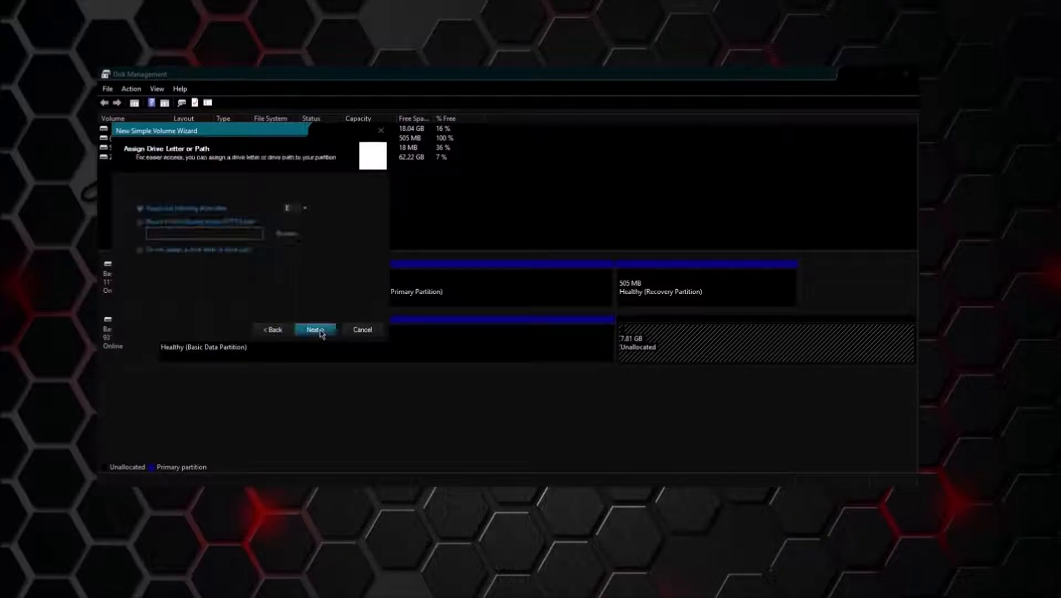
Step: Assign drive letter E to the new volume and continue to the format settings
left_click(305, 210)
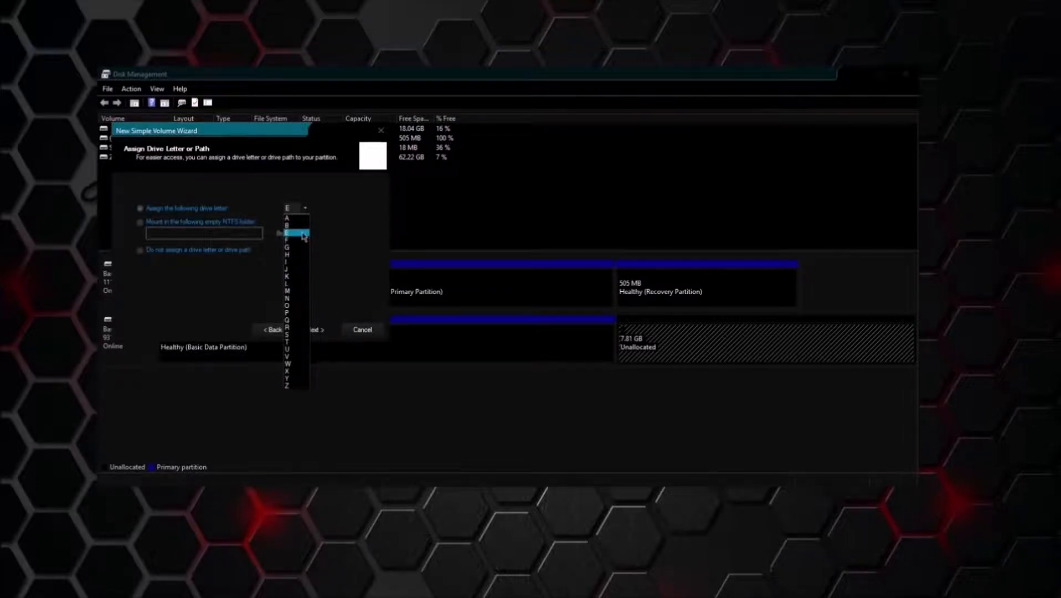
left_click(304, 236)
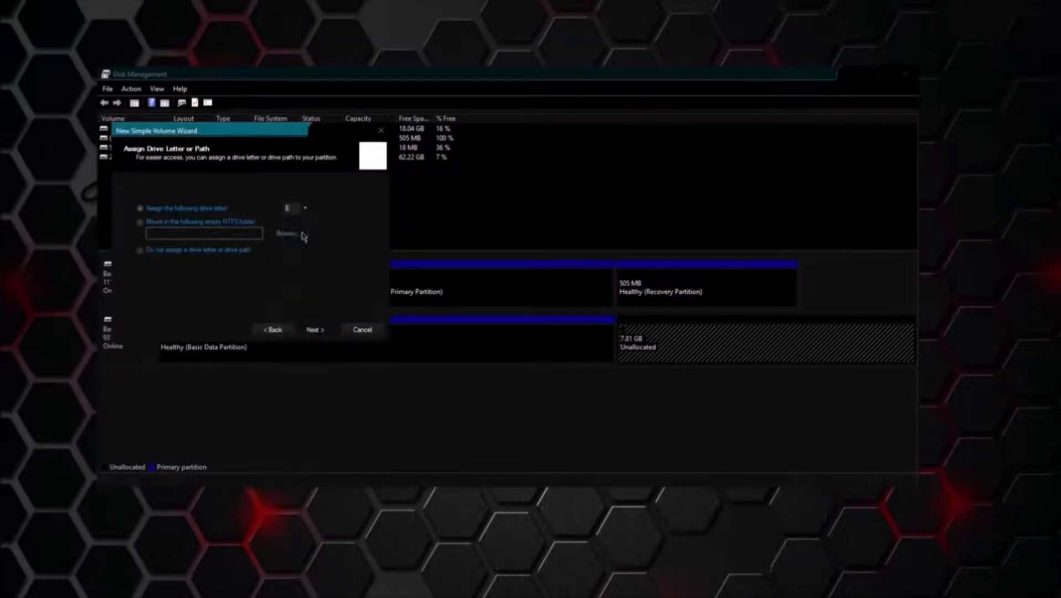
left_click(316, 330)
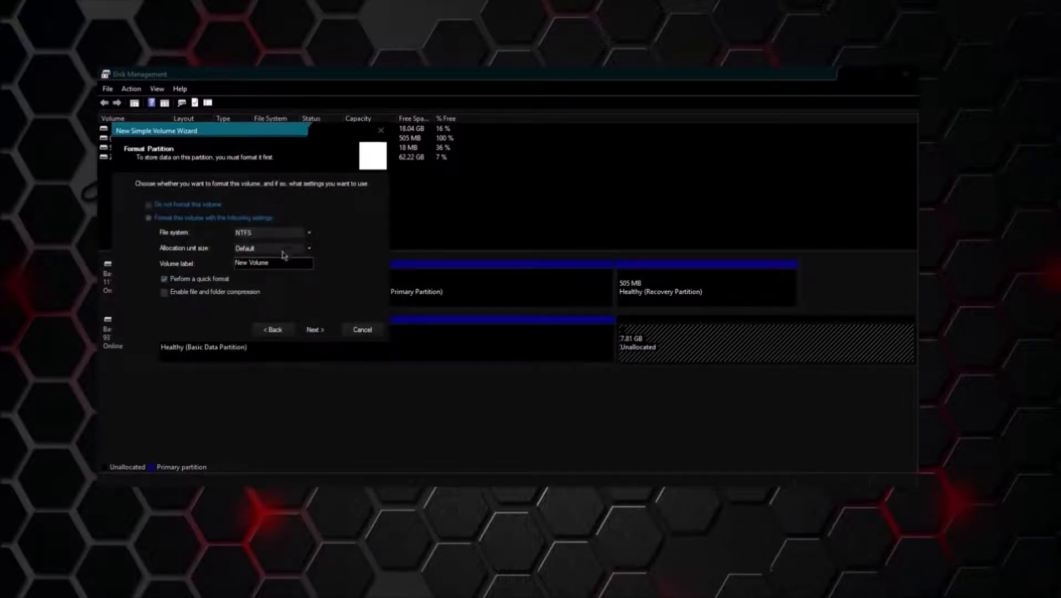
Step: Label the new volume "Another Disk", finish creating it with NTFS quick format, and close its folder window
left_click(281, 263)
key("ctrl+a")
type("Another Disk")
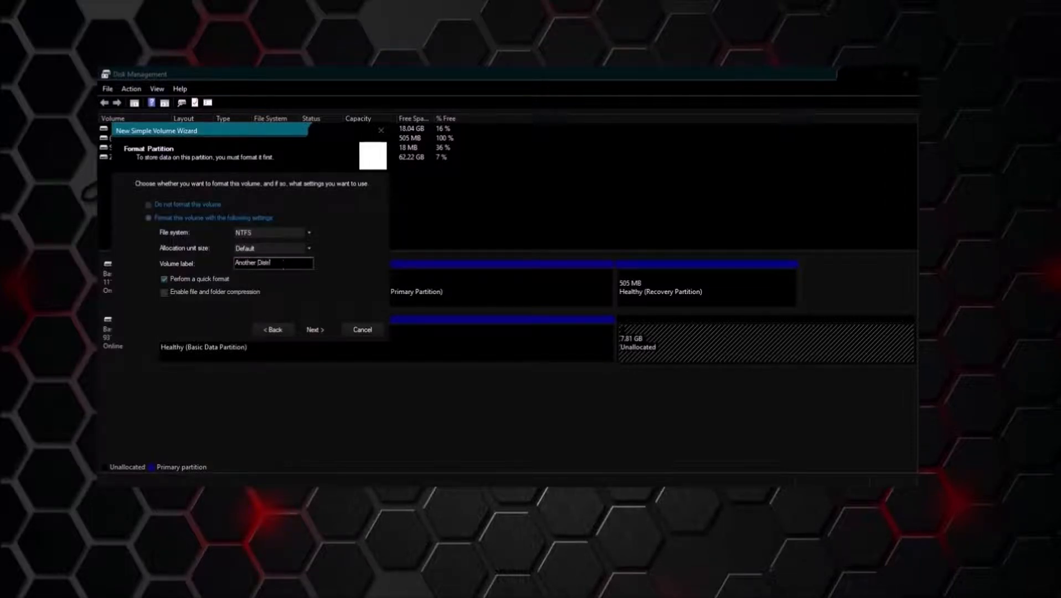
left_click(314, 330)
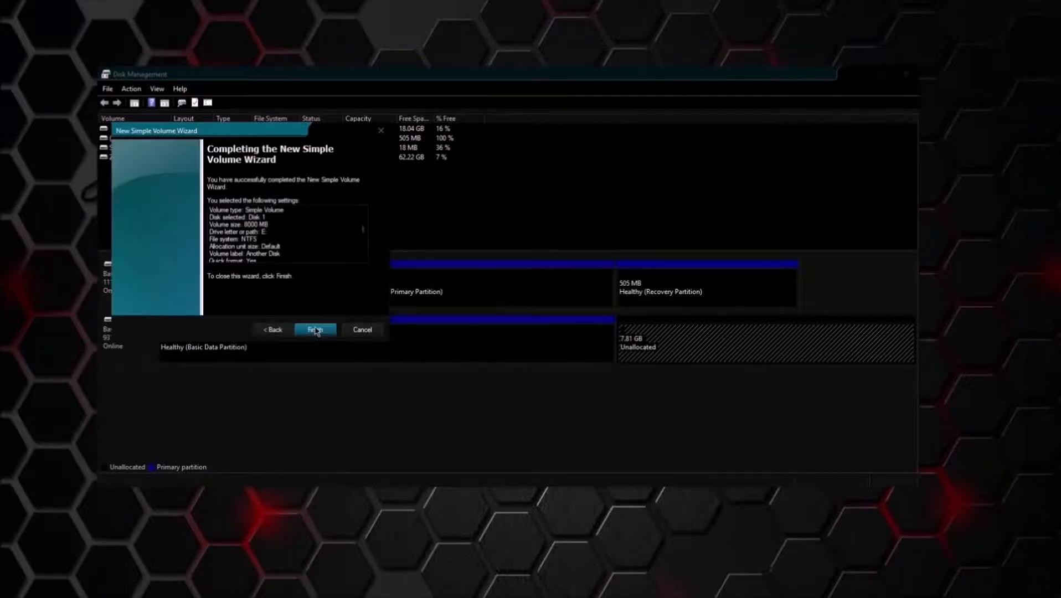
left_click(316, 331)
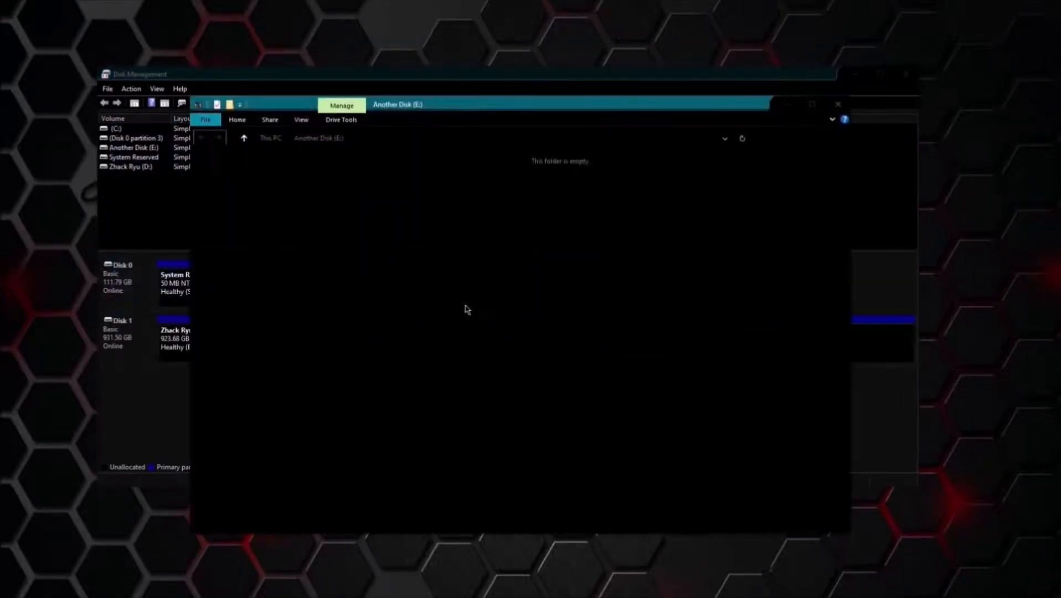
left_click(838, 104)
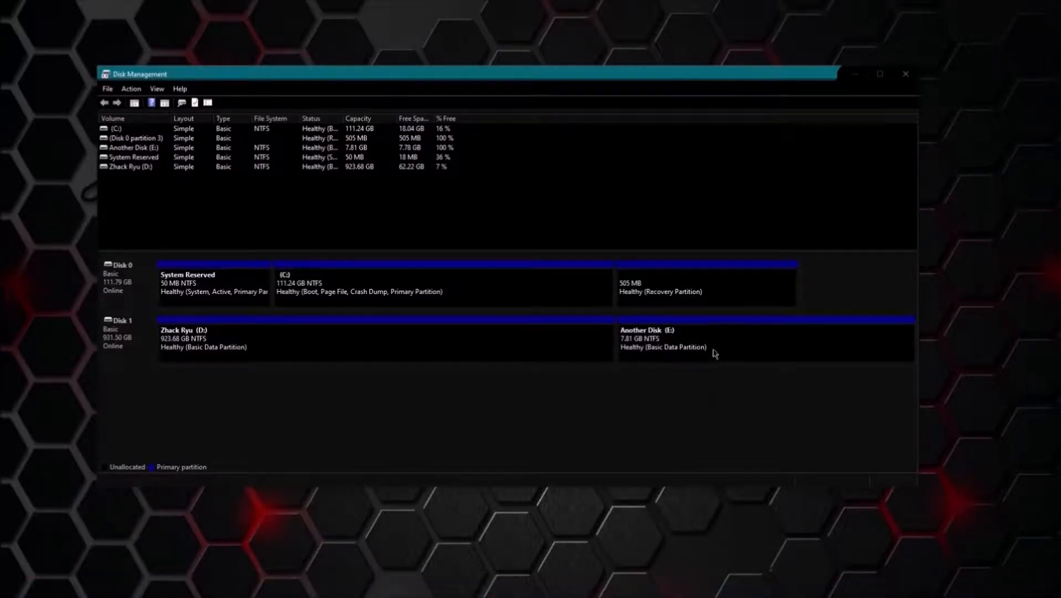
Step: Refresh This PC in File Explorer, look inside the Another Disk (E:) drive, and return to the drive list
left_click(106, 591)
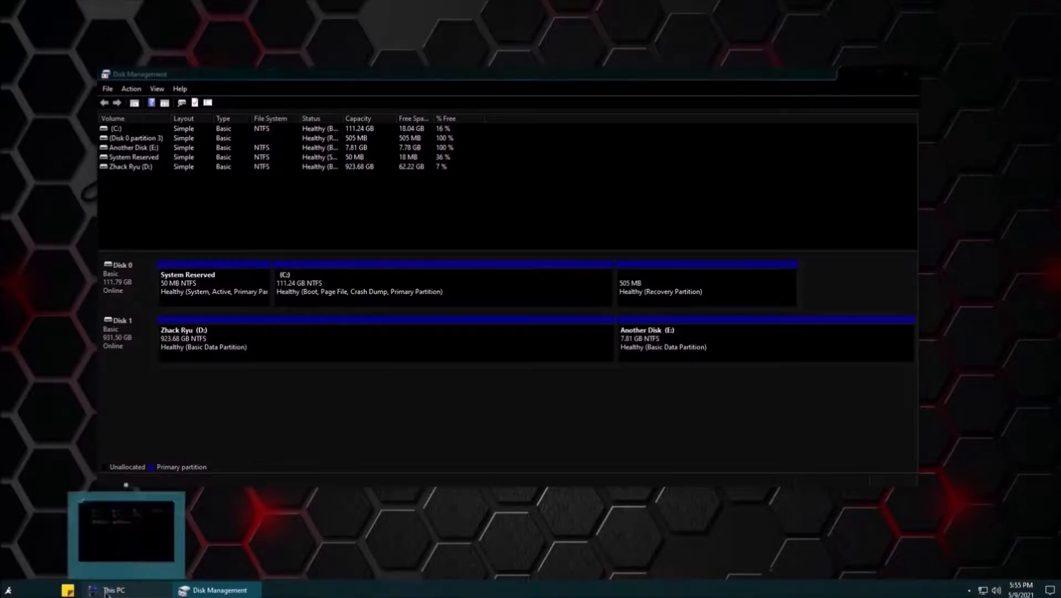
right_click(559, 310)
left_click(581, 355)
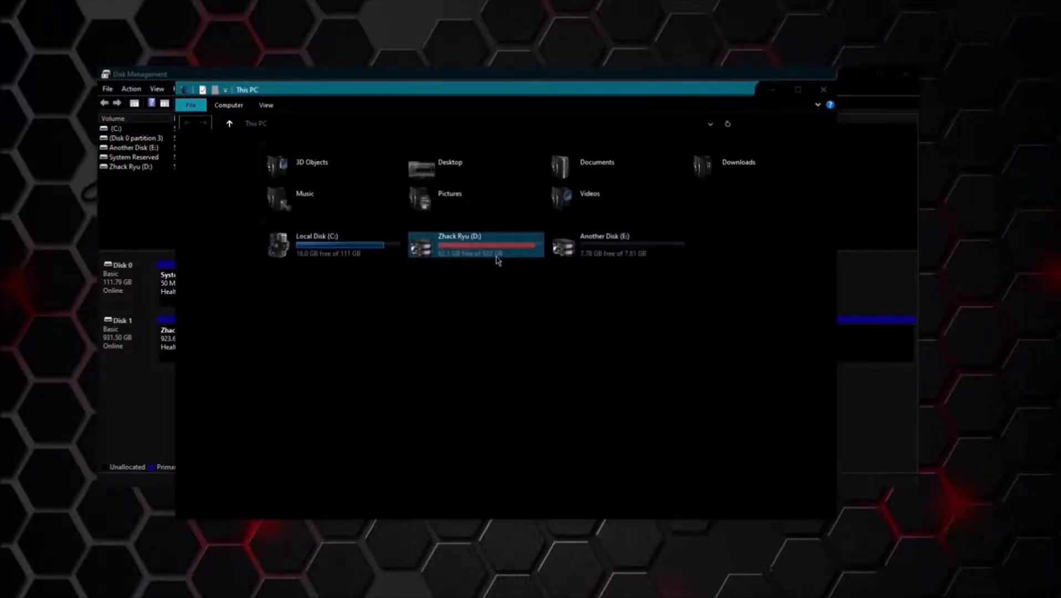
mouse_move(610, 254)
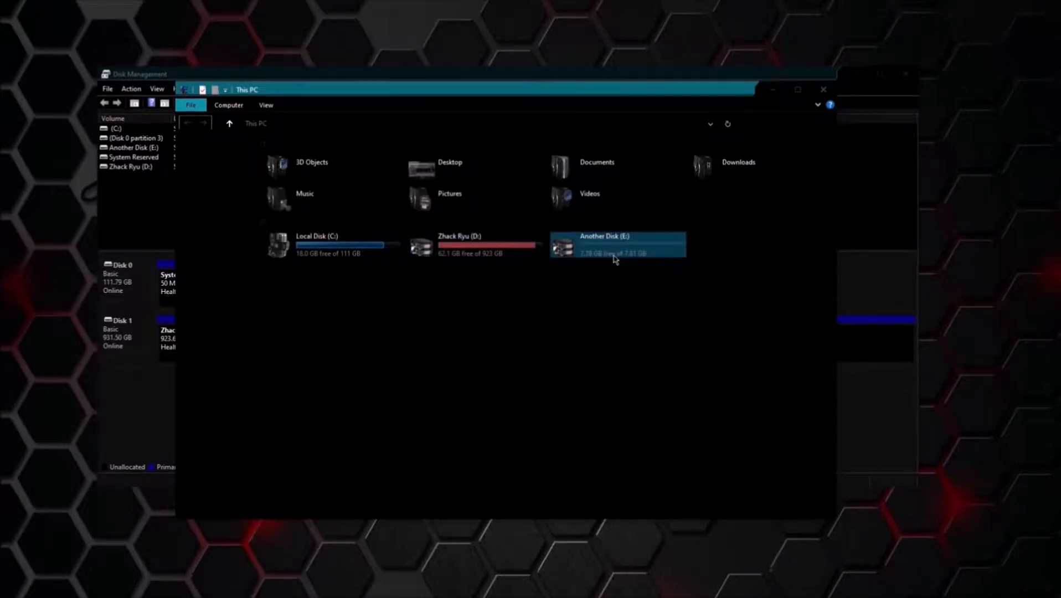
double_click(617, 248)
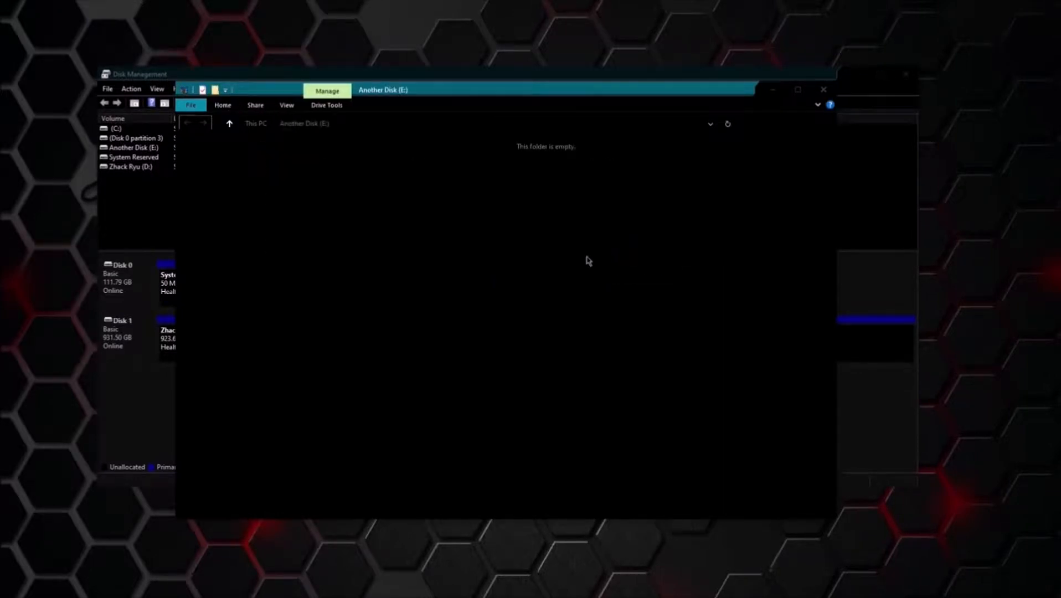
key("BackSpace")
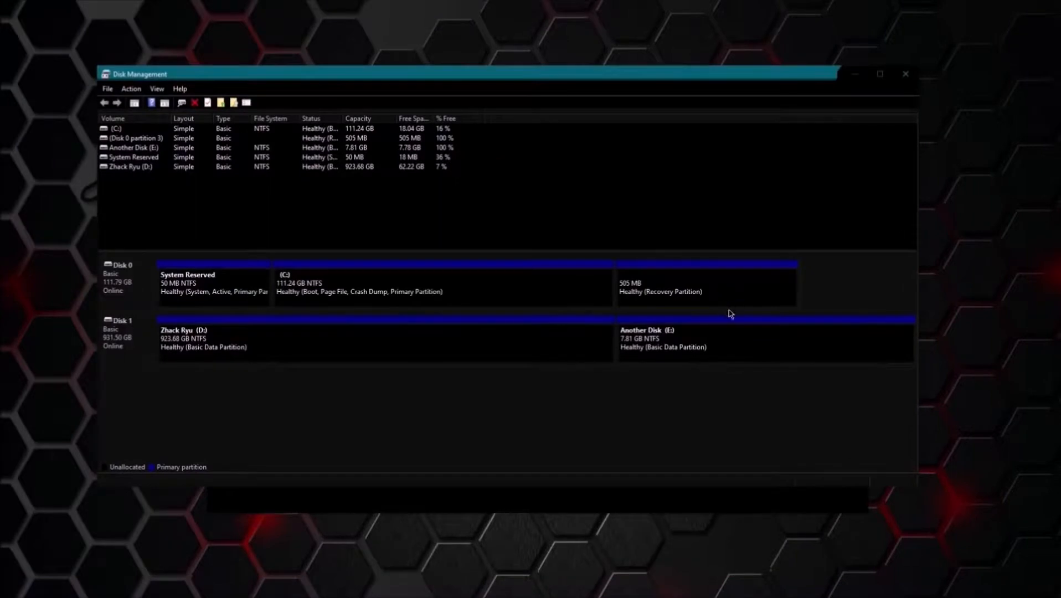
Step: Delete the Another Disk (E:) volume on Disk 1, checking its contents in File Explorer before confirming the deletion
left_click(774, 352)
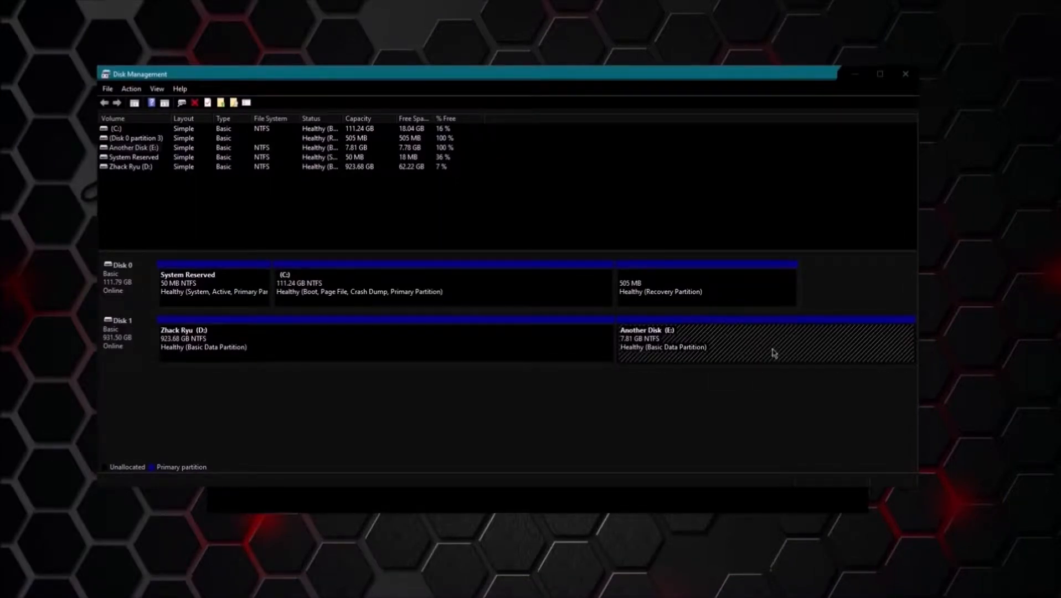
right_click(743, 343)
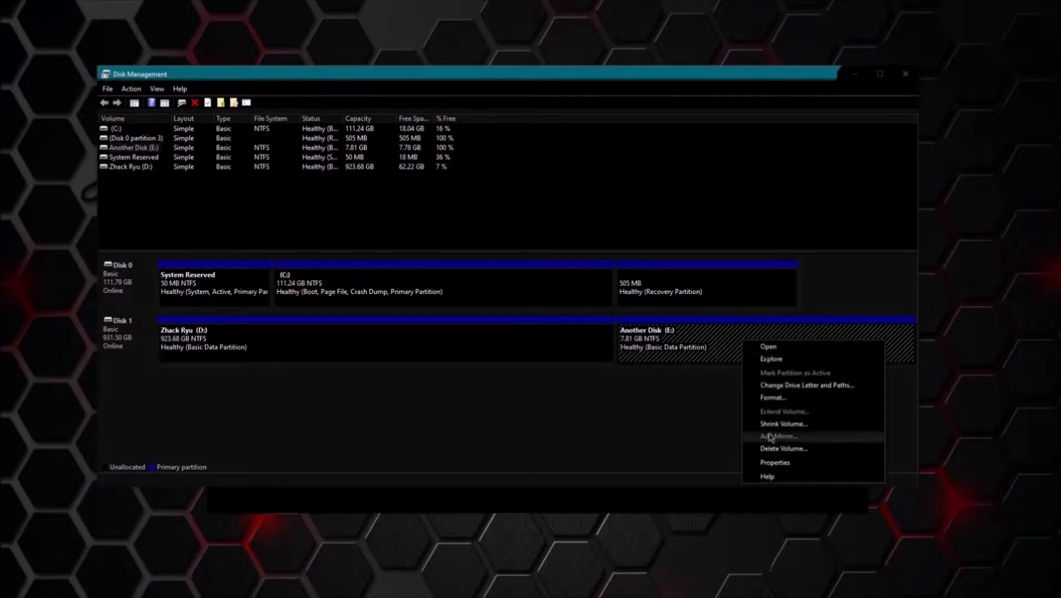
left_click(811, 450)
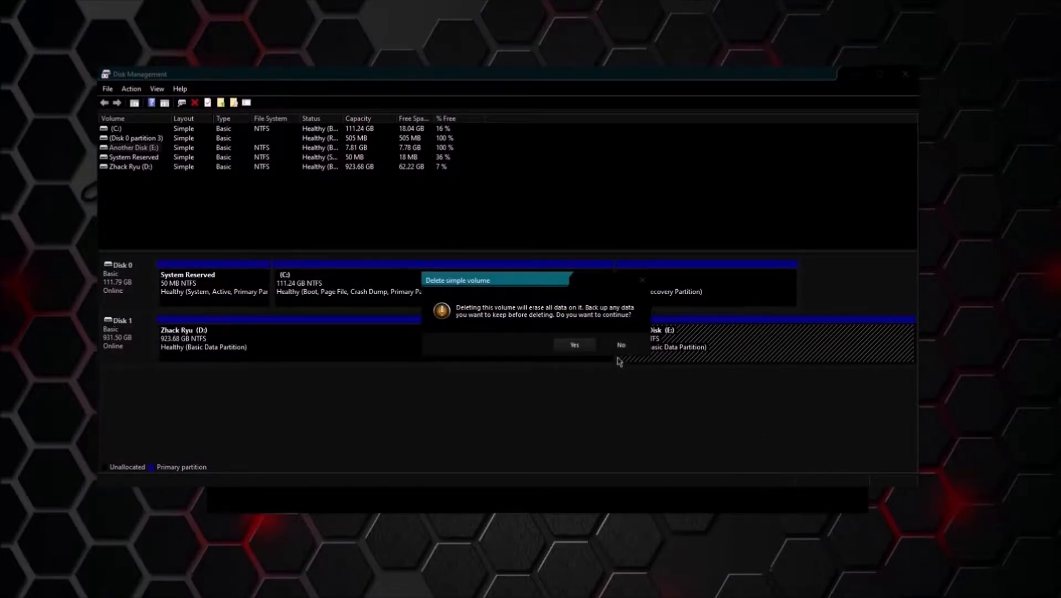
left_click(535, 504)
double_click(664, 239)
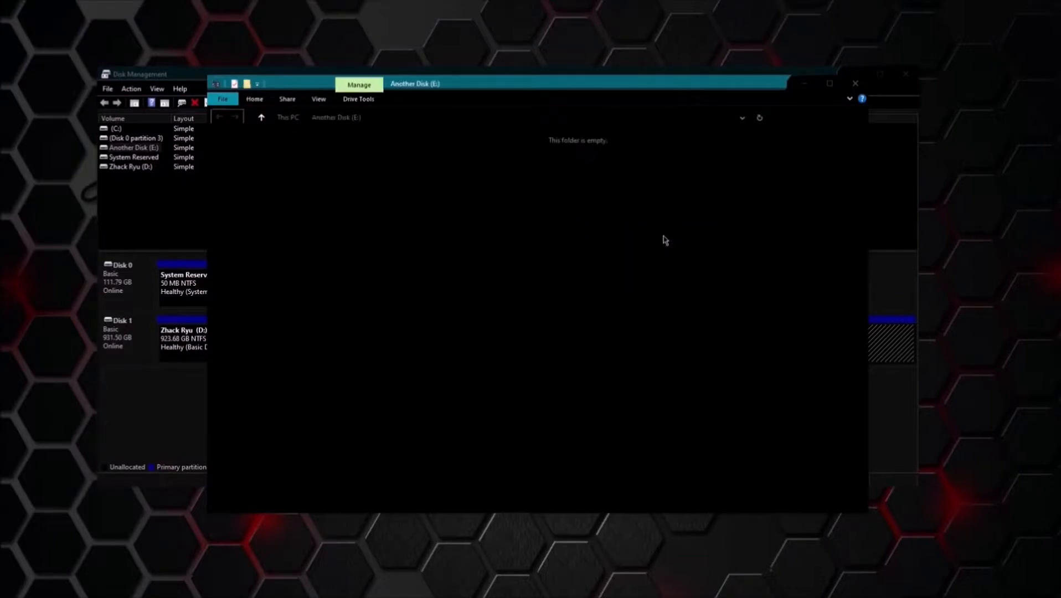
left_click(262, 118)
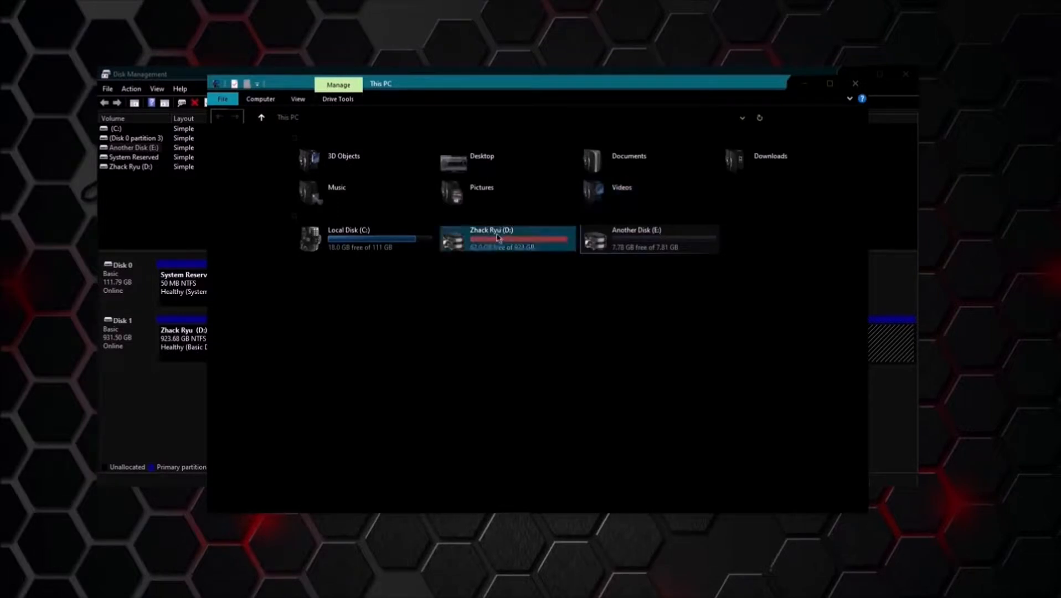
left_click(804, 85)
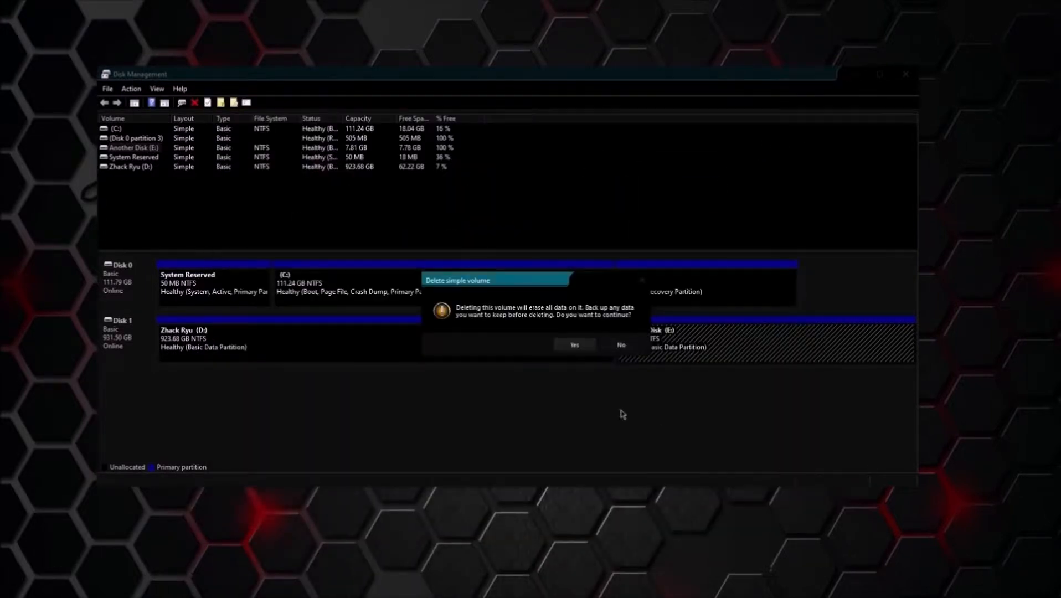
left_click(574, 345)
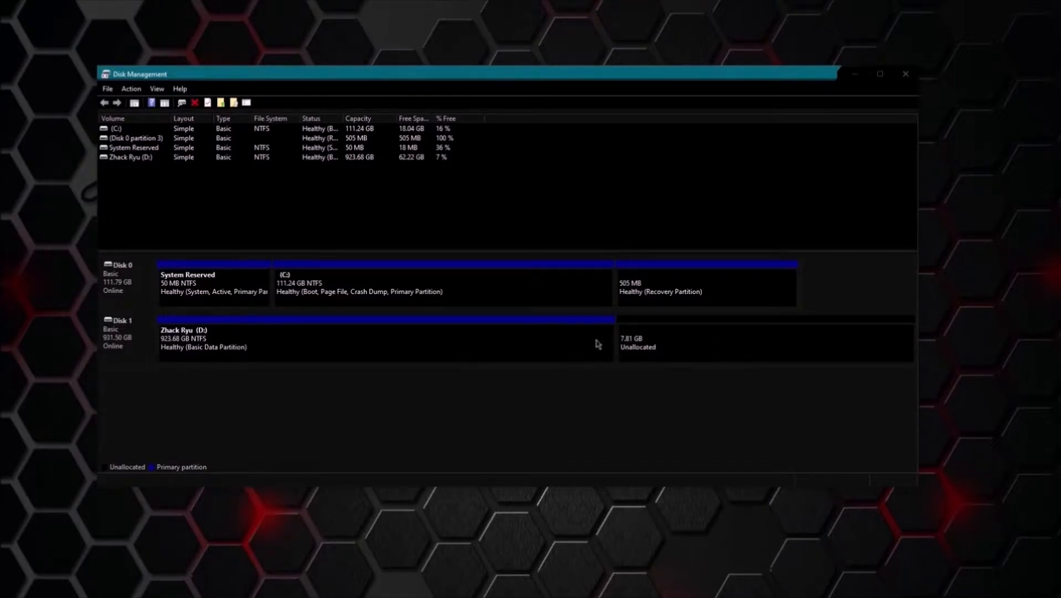
Step: Extend the D: volume on Disk 1 with the 8000 MB of adjacent unallocated space
left_click(411, 342)
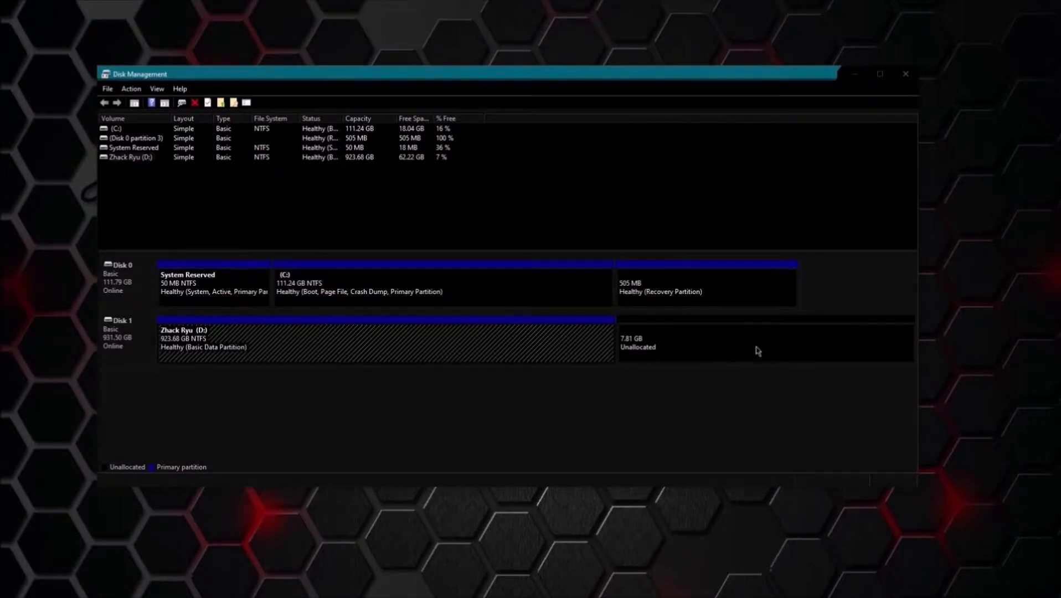
right_click(437, 347)
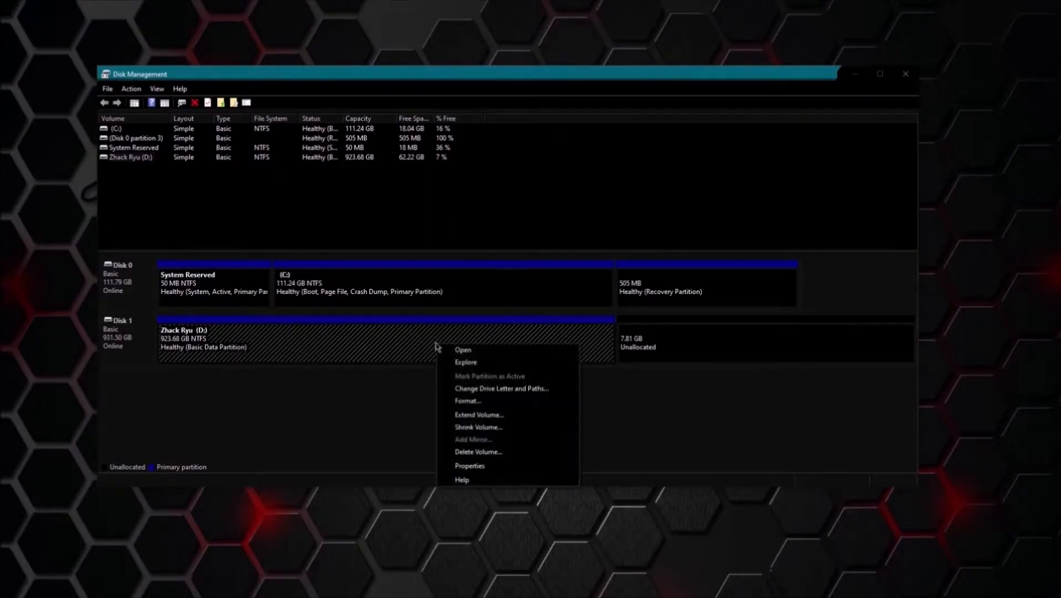
left_click(547, 419)
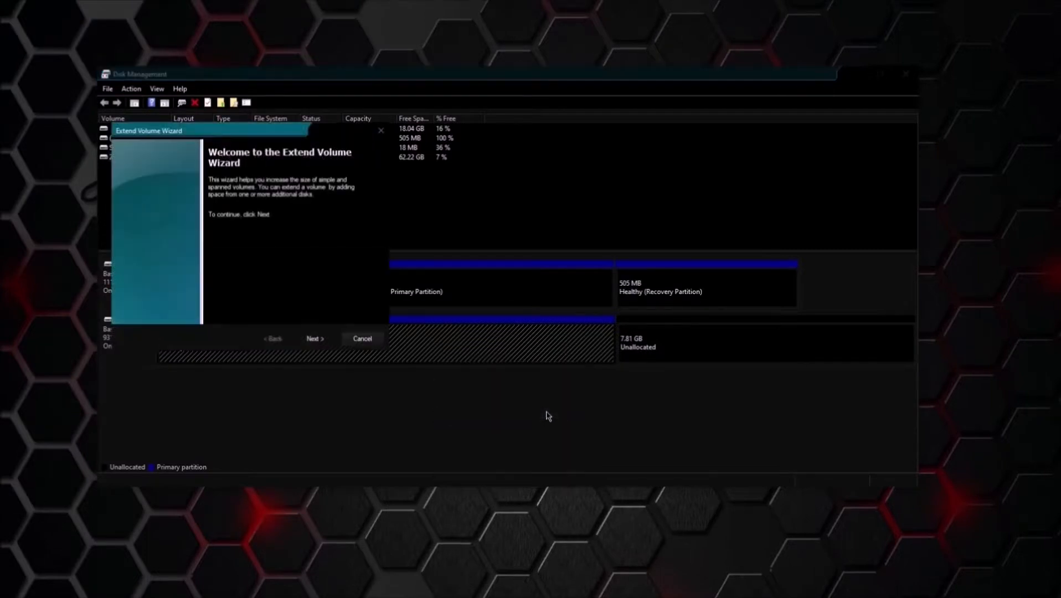
left_click(315, 339)
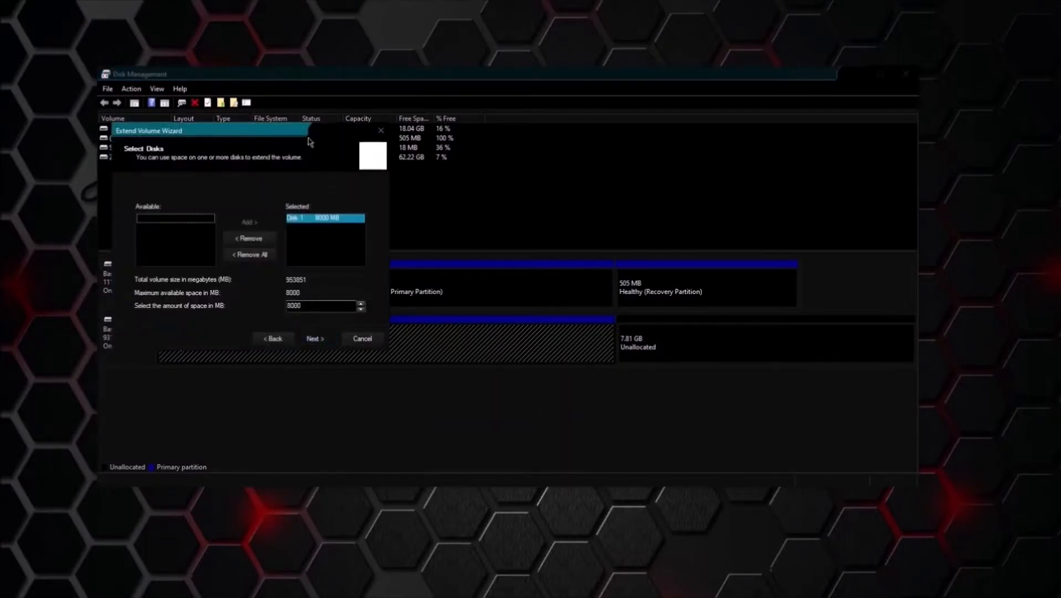
left_click_drag(309, 136, 593, 202)
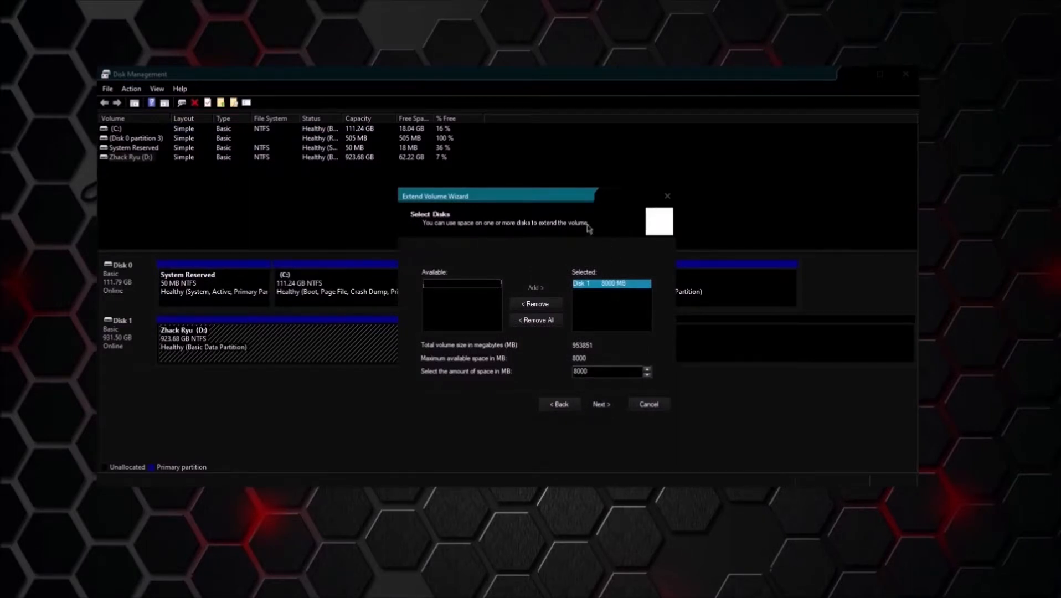
left_click_drag(569, 199, 472, 211)
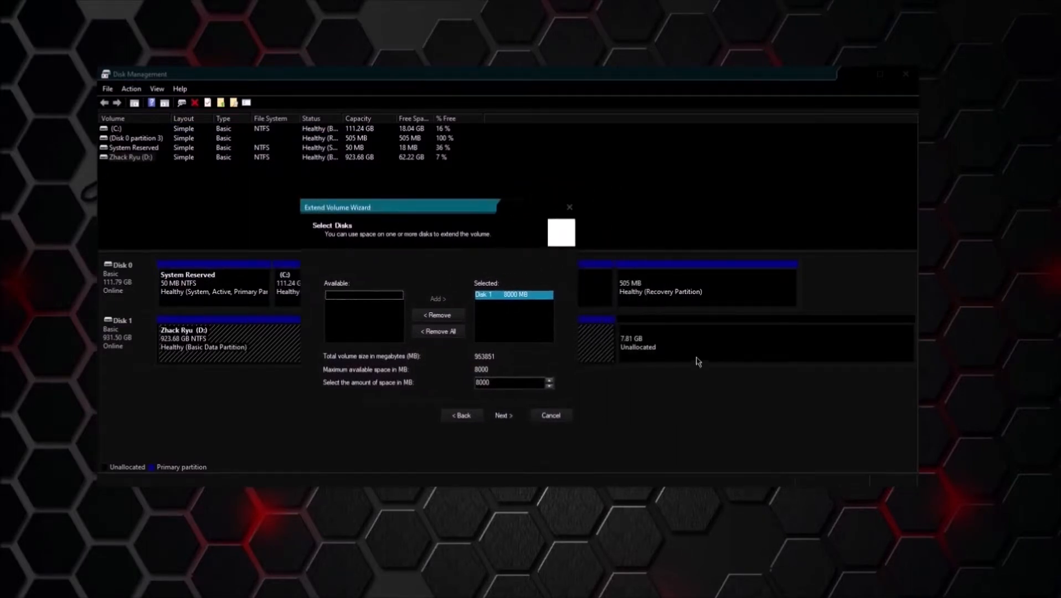
left_click(511, 418)
left_click(512, 418)
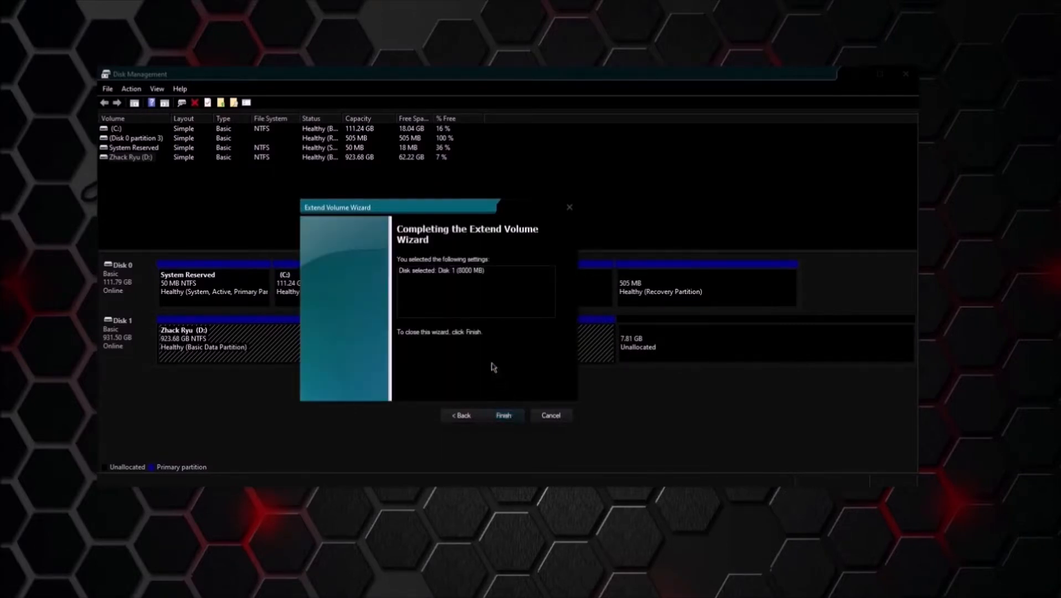
left_click(501, 418)
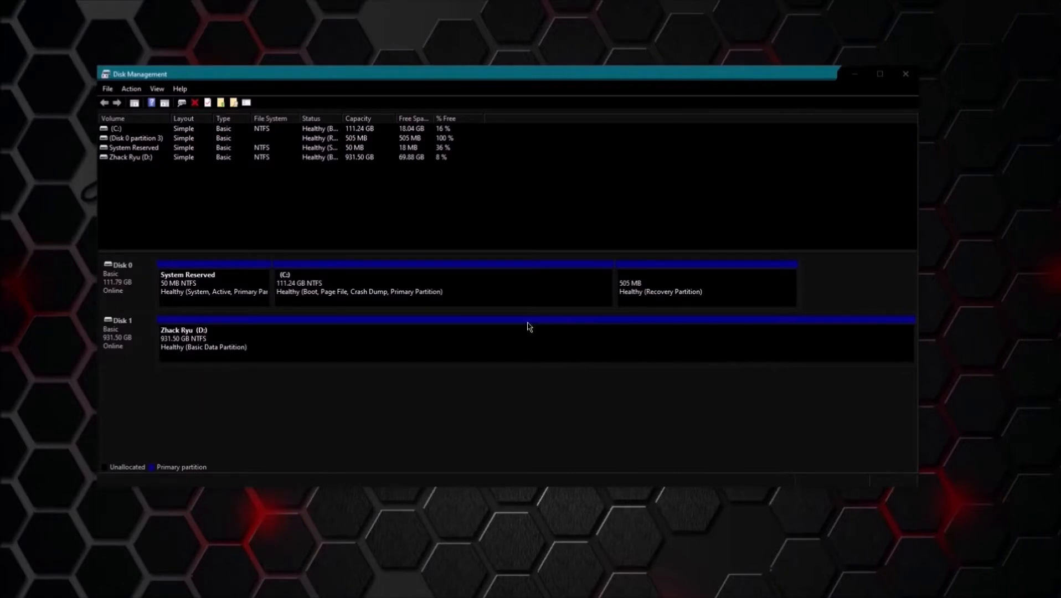
Step: Switch to This PC in File Explorer, check the list of drives, and move the window partly off Disk Management
mouse_move(376, 595)
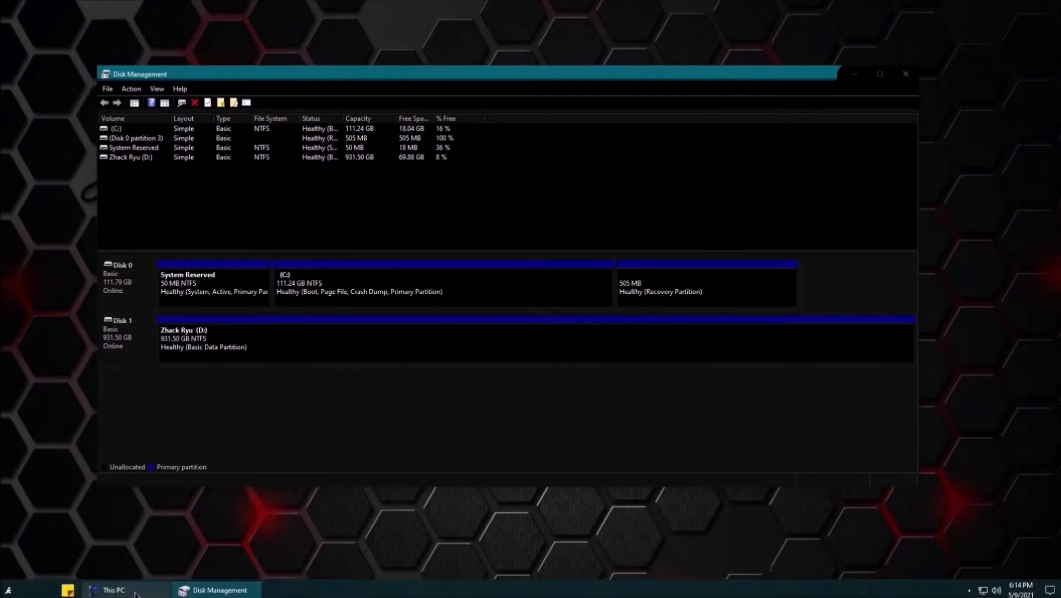
left_click(114, 591)
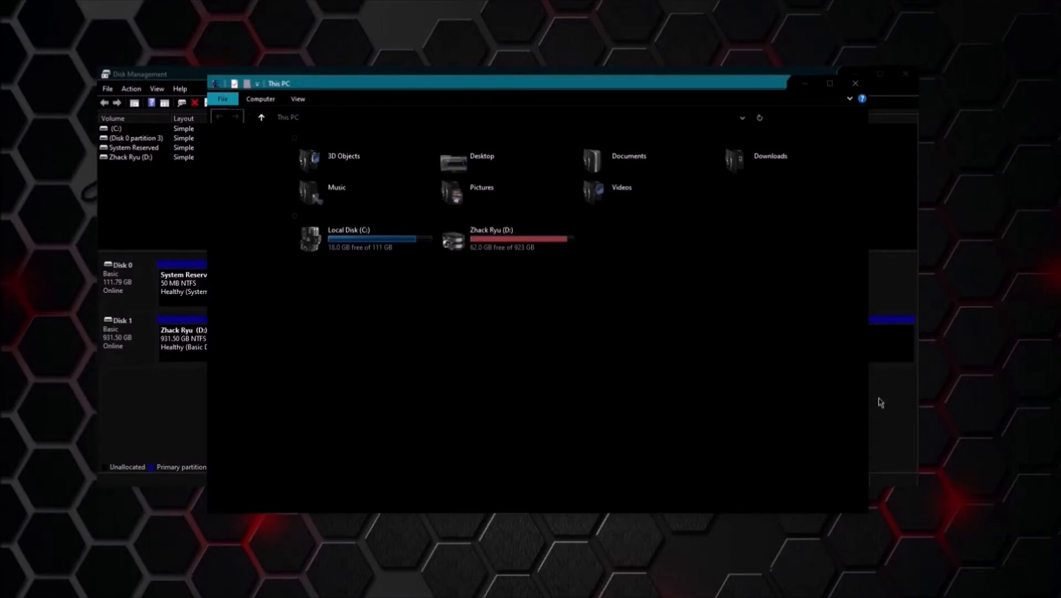
left_click_drag(694, 89, 576, 158)
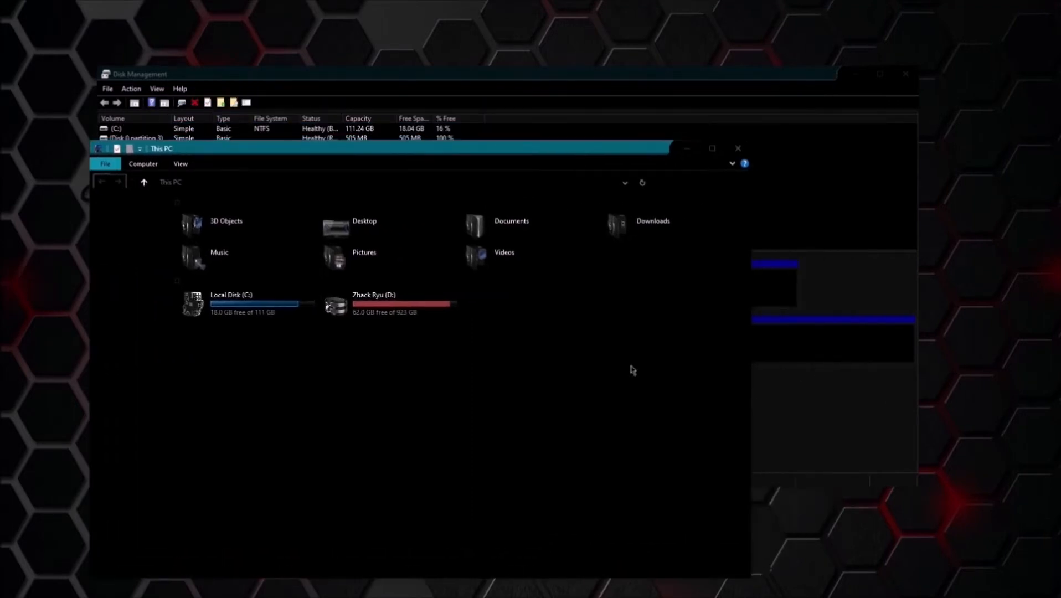